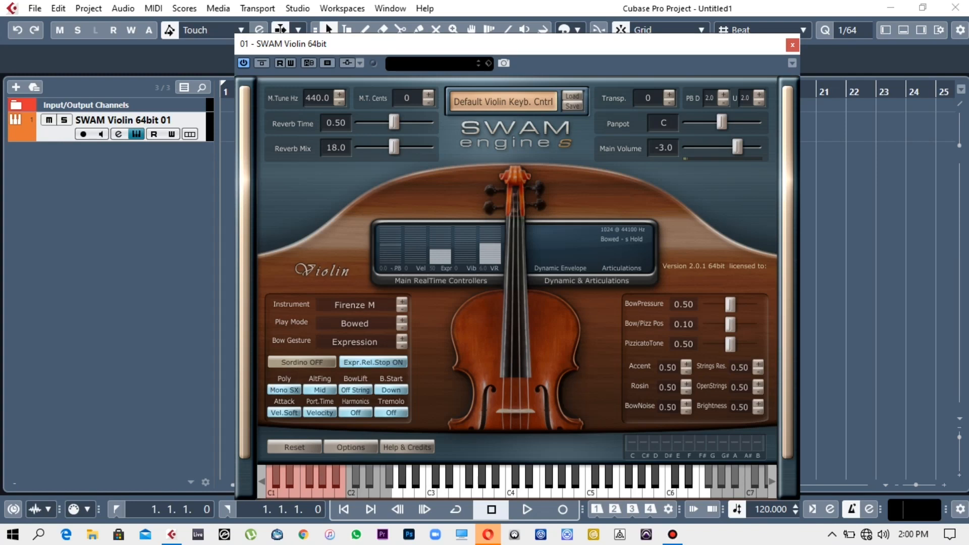
- Record-enable the SWAM Violin 64bit 01 track
{"action": "left_click_drag", "start_coordinate": [520, 46], "coordinate": [520, 45]}
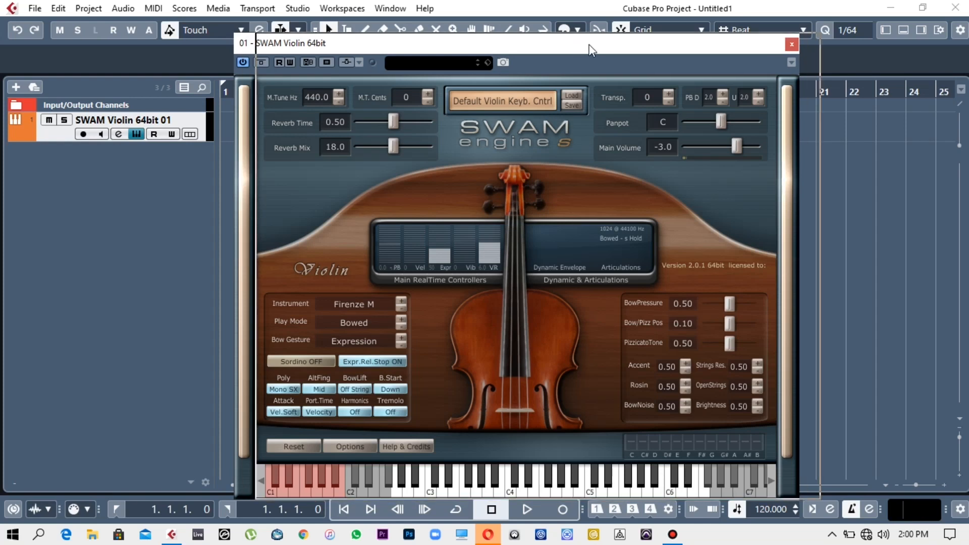
{"action": "left_click_drag", "start_coordinate": [588, 44], "coordinate": [556, 50]}
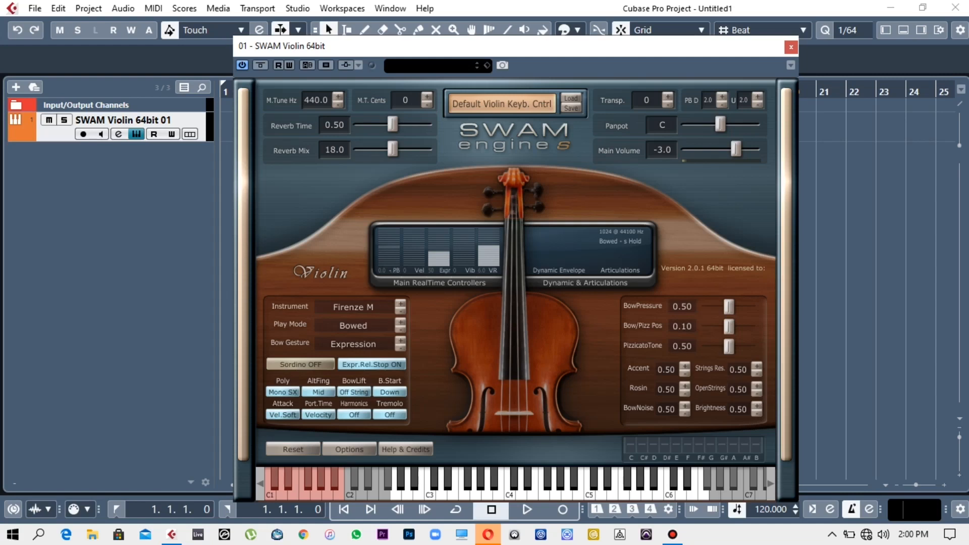
{"action": "left_click", "coordinate": [83, 134]}
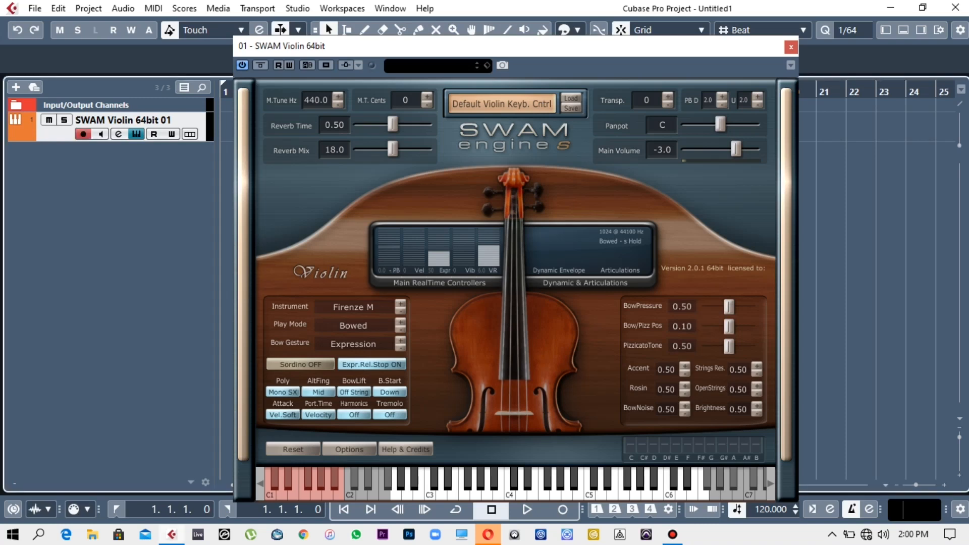
{"action": "left_click_drag", "start_coordinate": [493, 45], "coordinate": [498, 41]}
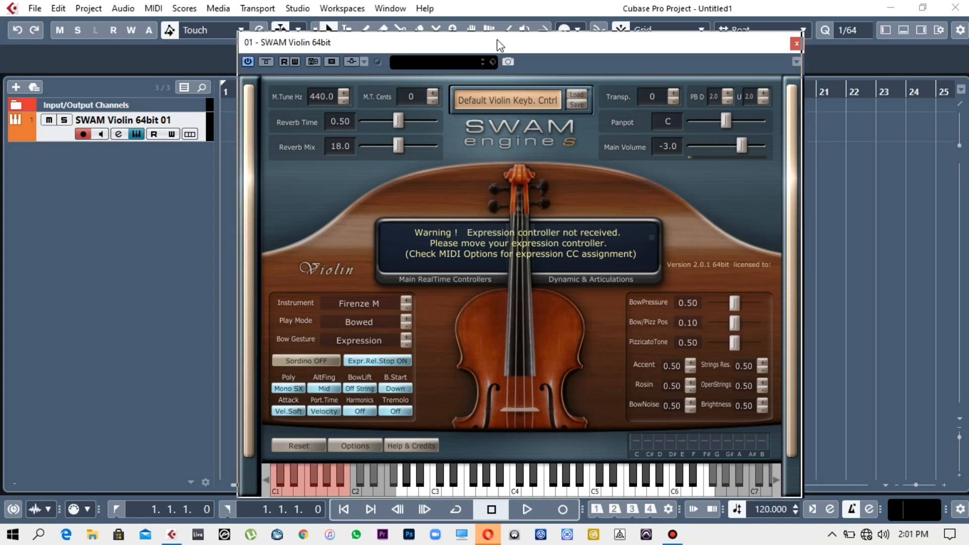
{"action": "left_click_drag", "start_coordinate": [497, 43], "coordinate": [491, 43]}
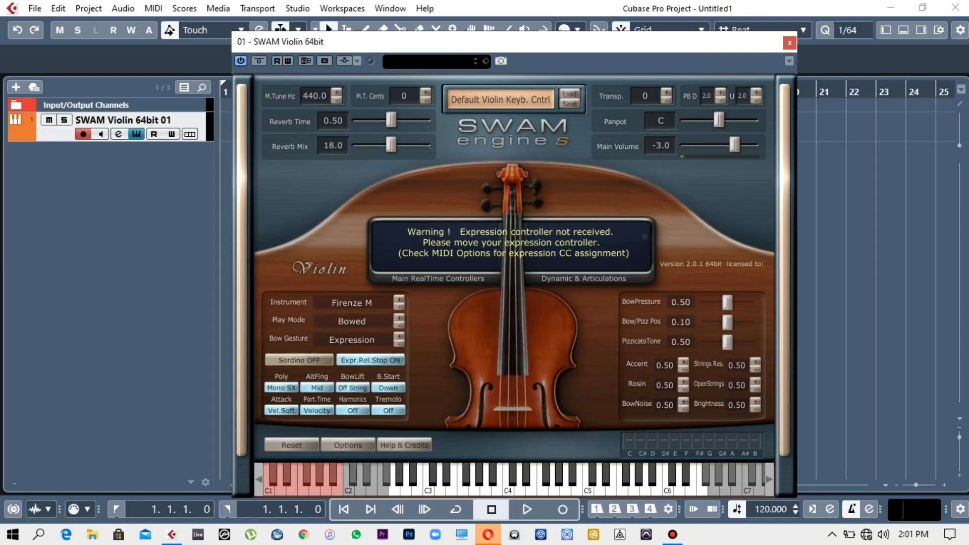
- Move the plug-in window clear of the track list, reveal the violin track's automation lane, and open its full list of assignable parameters
{"action": "left_click_drag", "start_coordinate": [493, 46], "coordinate": [604, 43]}
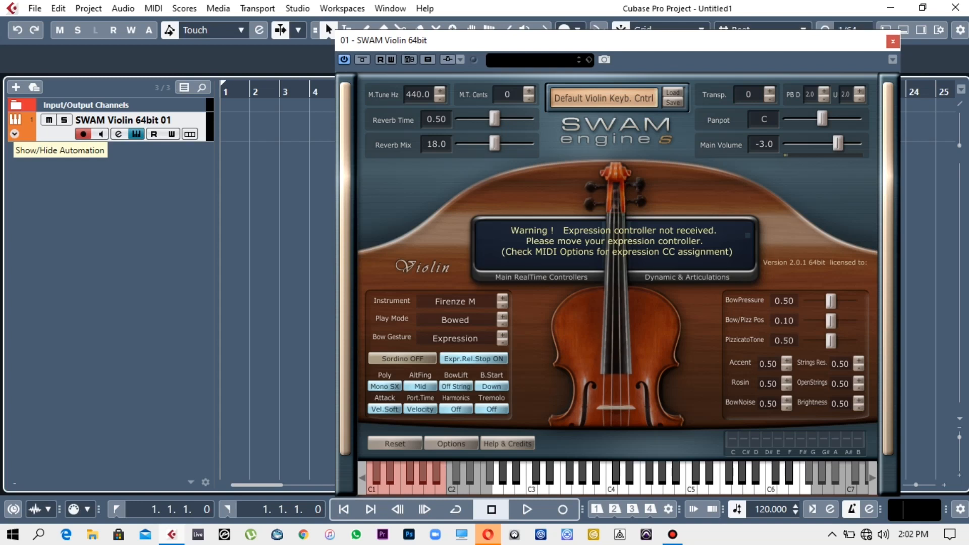
{"action": "left_click", "coordinate": [14, 134]}
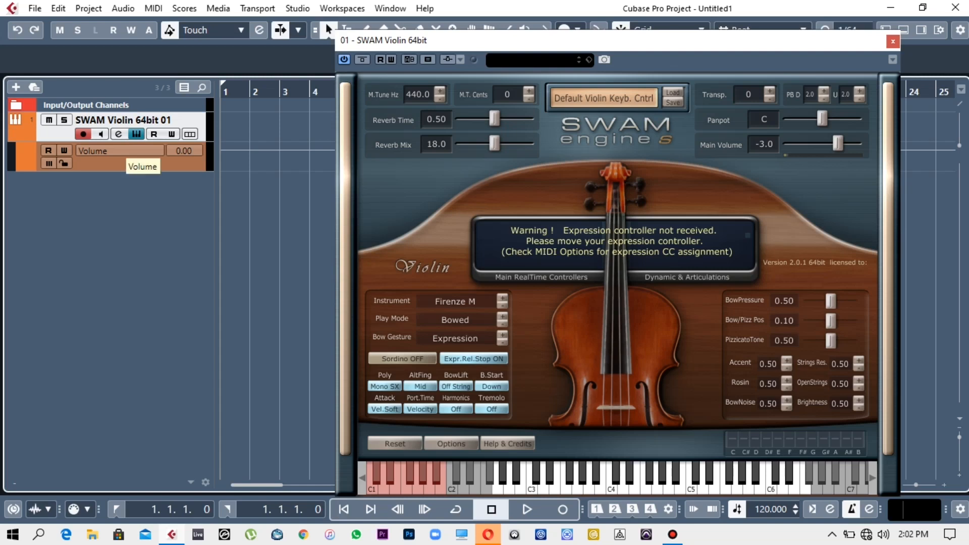
{"action": "left_click", "coordinate": [122, 150]}
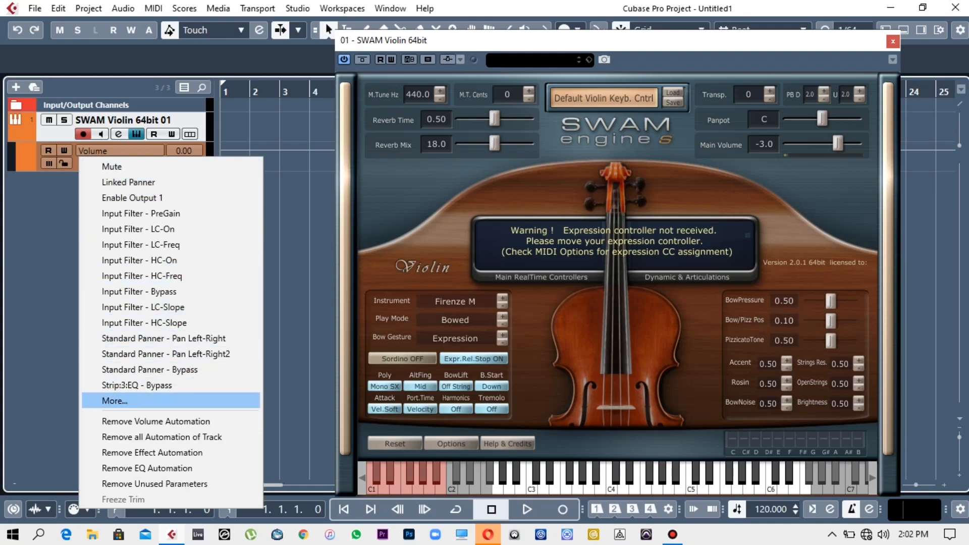
{"action": "left_click", "coordinate": [115, 401]}
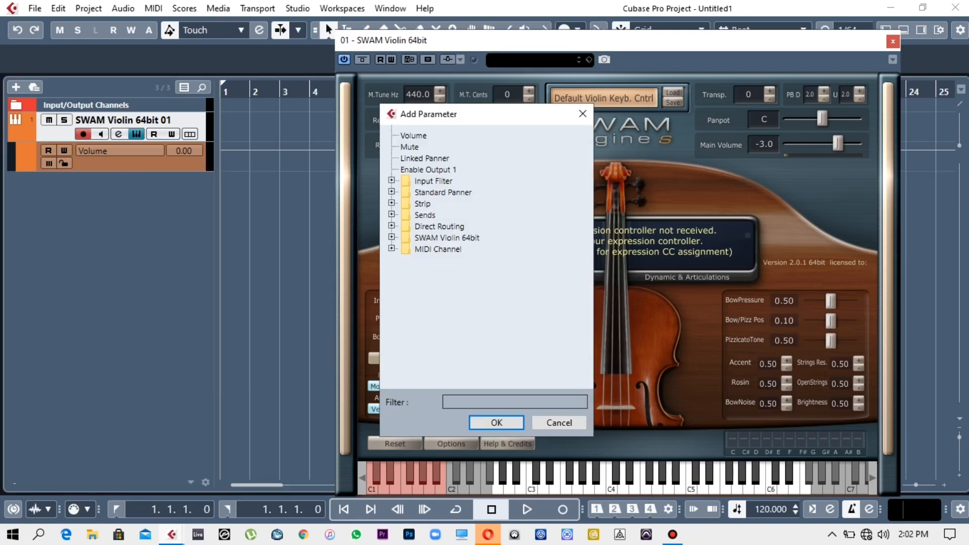
- Assign CC 11 (Expression), from the MIDI Channel parameters under All CC, to the violin track's automation lane
{"action": "left_click_drag", "start_coordinate": [487, 114], "coordinate": [443, 107]}
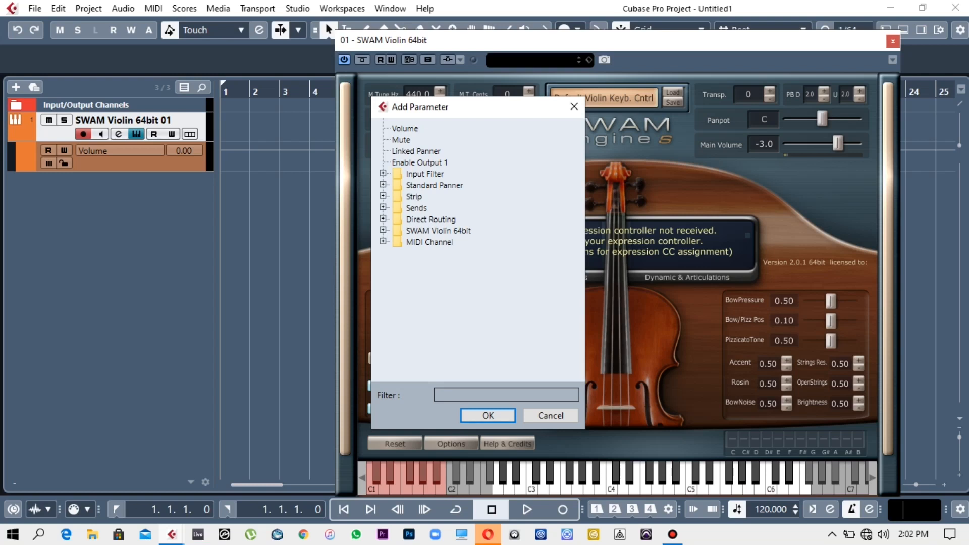
{"action": "left_click", "coordinate": [383, 242]}
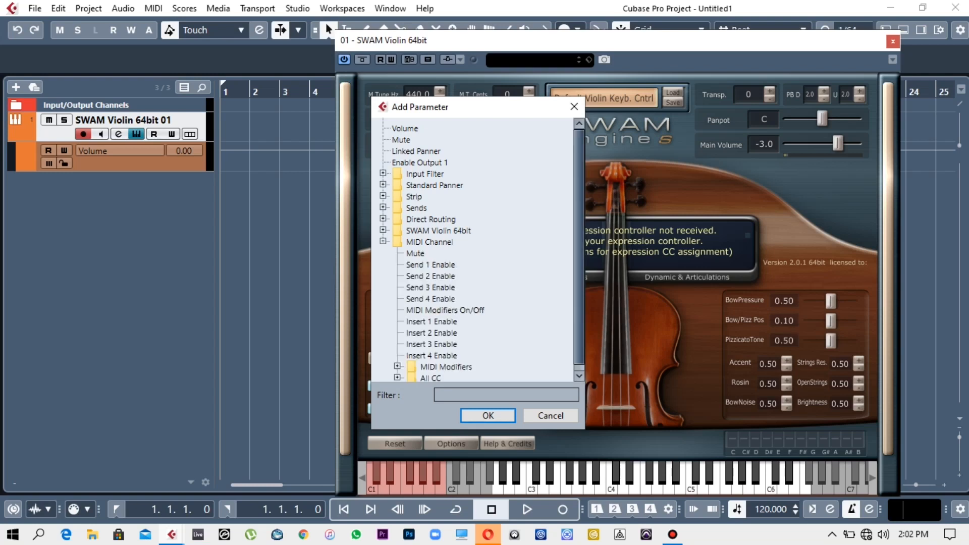
{"action": "scroll", "coordinate": [472, 249], "scroll_direction": "down", "scroll_amount": 1}
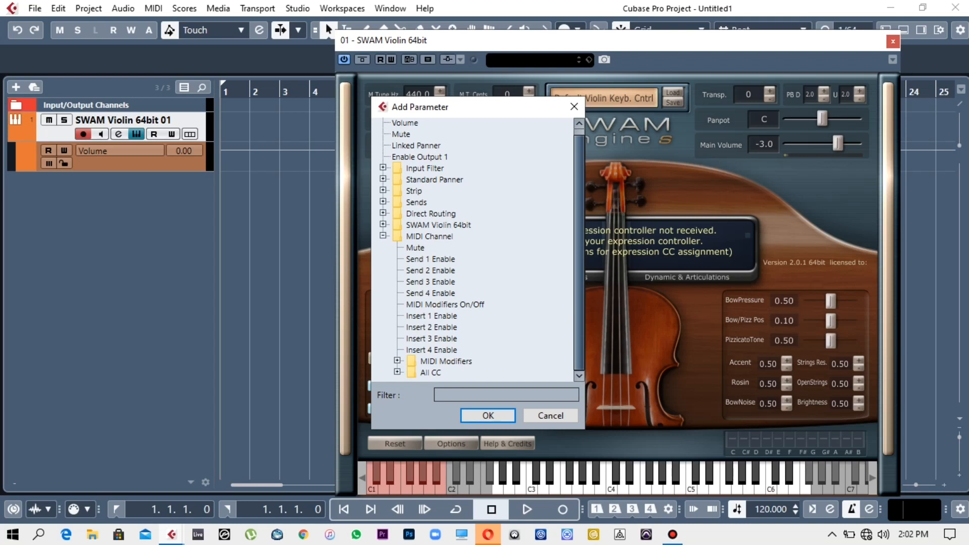
{"action": "left_click", "coordinate": [397, 372]}
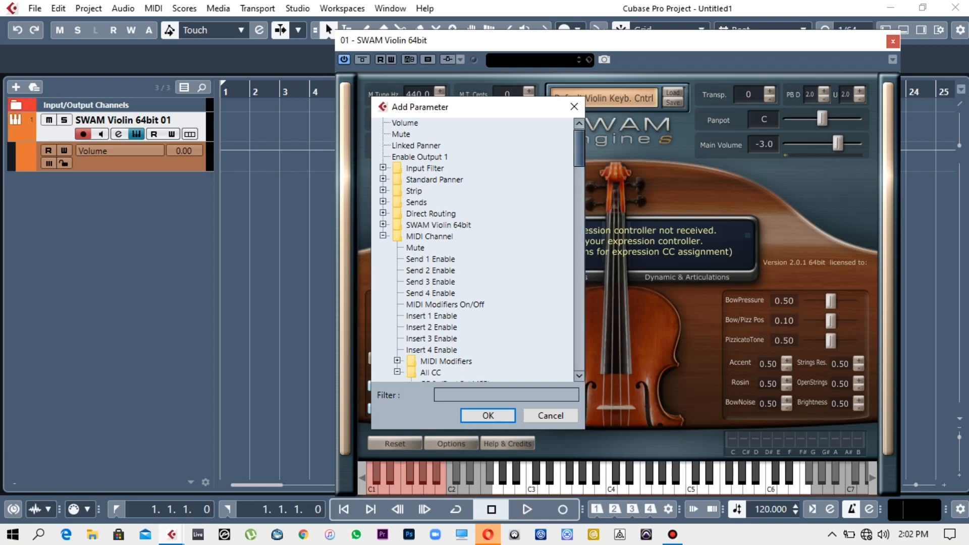
{"action": "scroll", "coordinate": [472, 250], "scroll_direction": "down", "scroll_amount": 5}
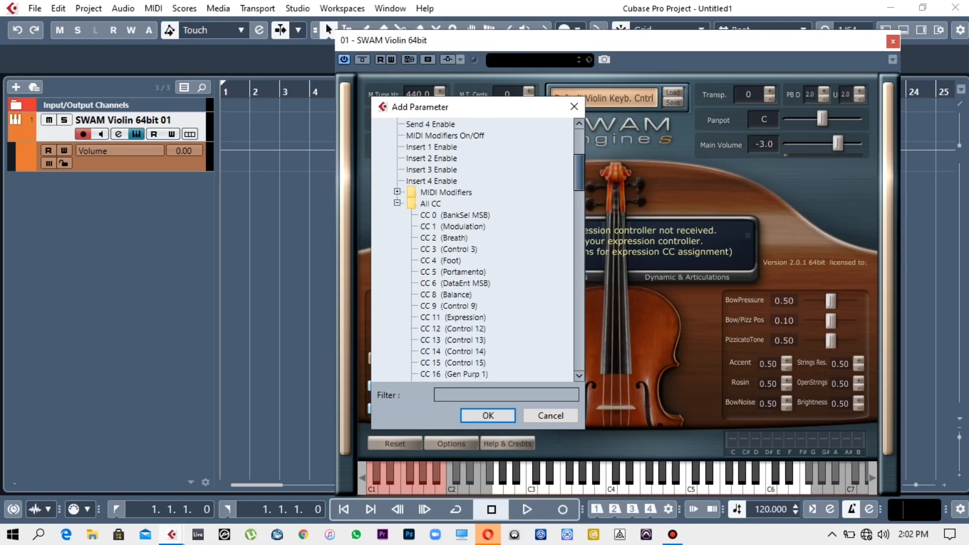
{"action": "scroll", "coordinate": [472, 249], "scroll_direction": "down", "scroll_amount": 5}
{"action": "scroll", "coordinate": [472, 249], "scroll_direction": "up", "scroll_amount": 3}
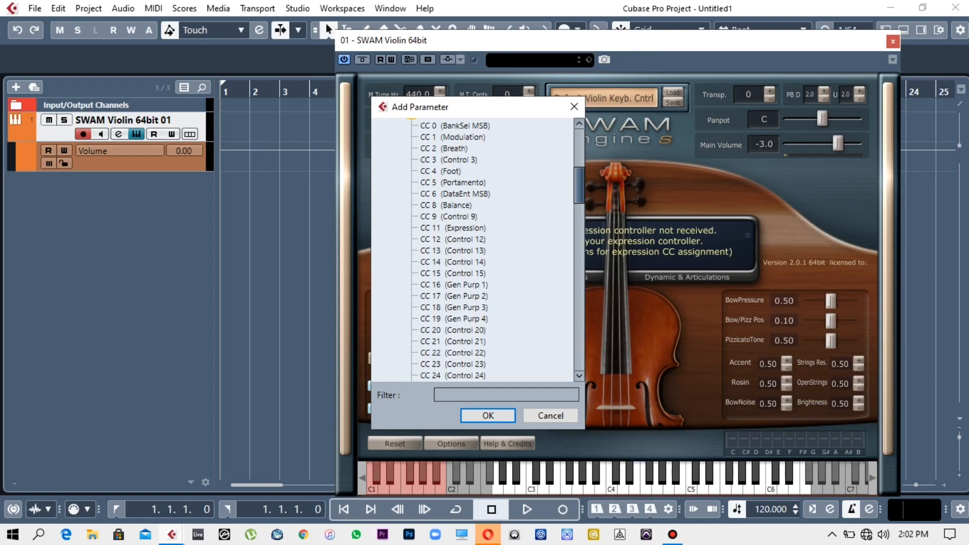
{"action": "left_click", "coordinate": [452, 228]}
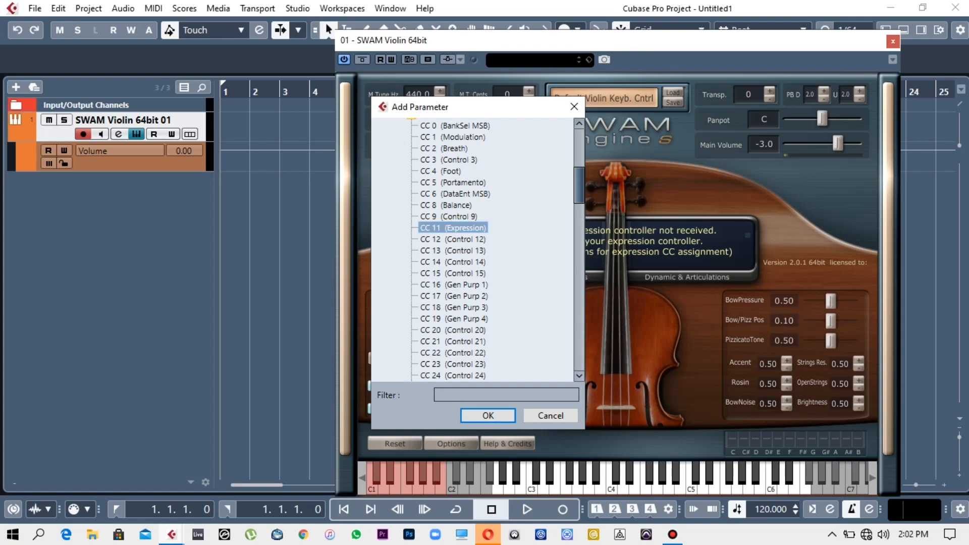
{"action": "left_click", "coordinate": [488, 415]}
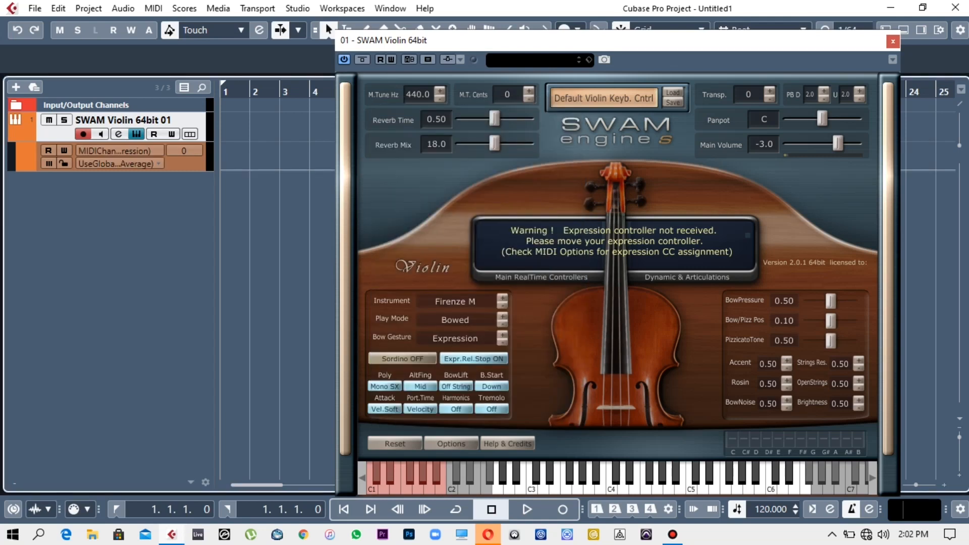
- Hide the expression automation lane under the violin track
{"action": "left_click_drag", "start_coordinate": [502, 43], "coordinate": [489, 42]}
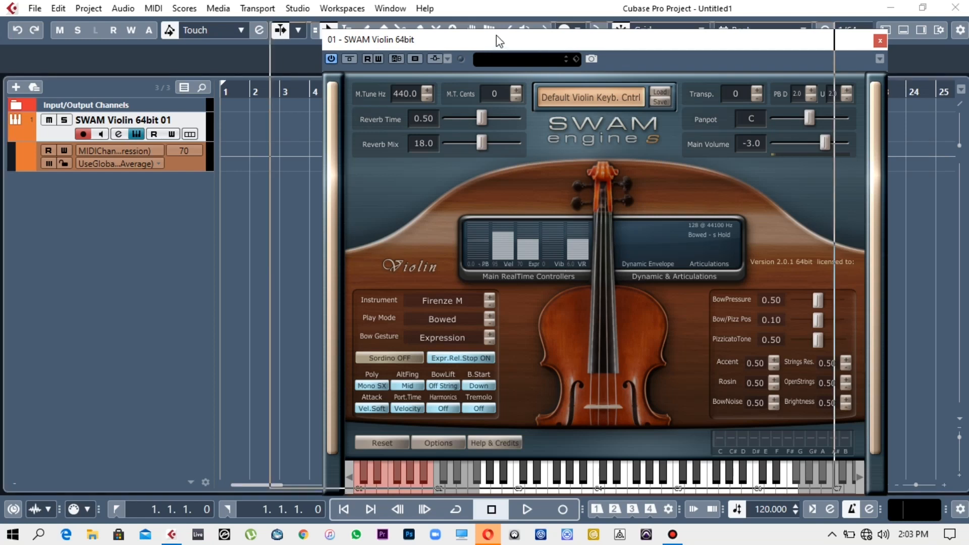
{"action": "left_click_drag", "start_coordinate": [498, 39], "coordinate": [459, 31]}
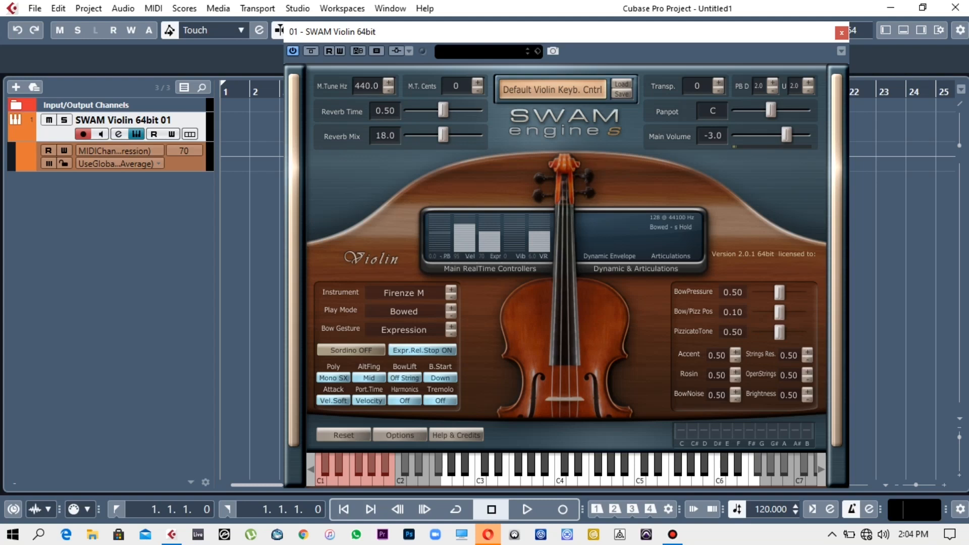
{"action": "right_click", "coordinate": [194, 162]}
{"action": "left_click", "coordinate": [258, 209]}
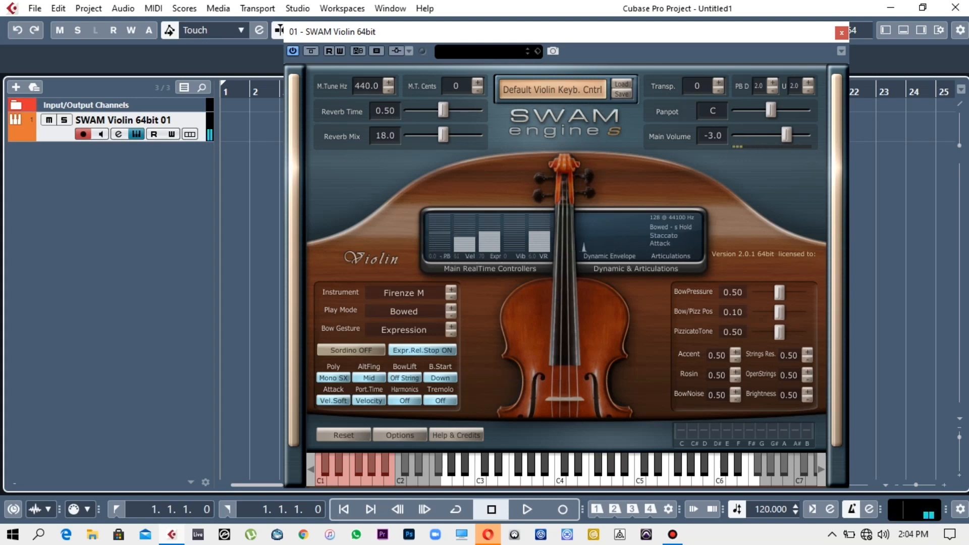
- Reset the violin instrument to its last saved settings
{"action": "left_click", "coordinate": [344, 435]}
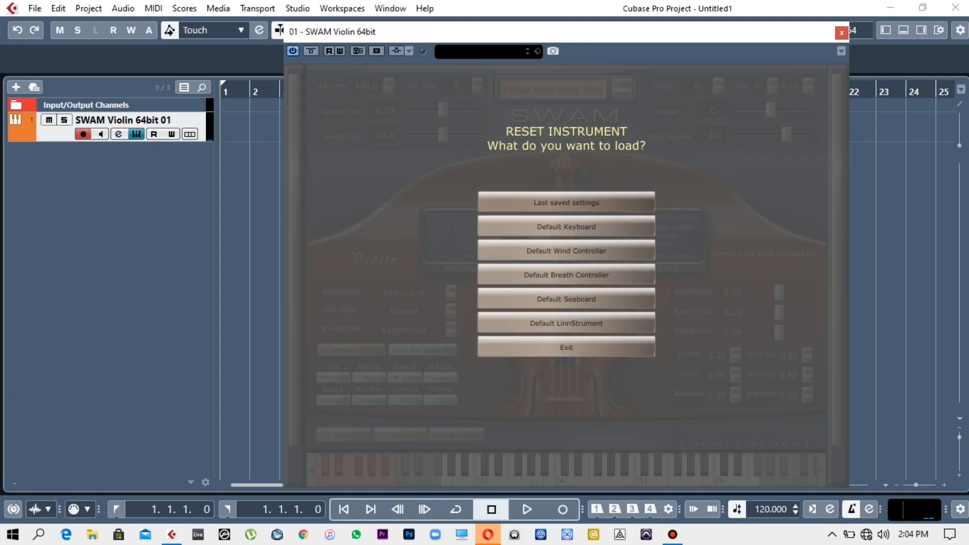
{"action": "left_click", "coordinate": [566, 202]}
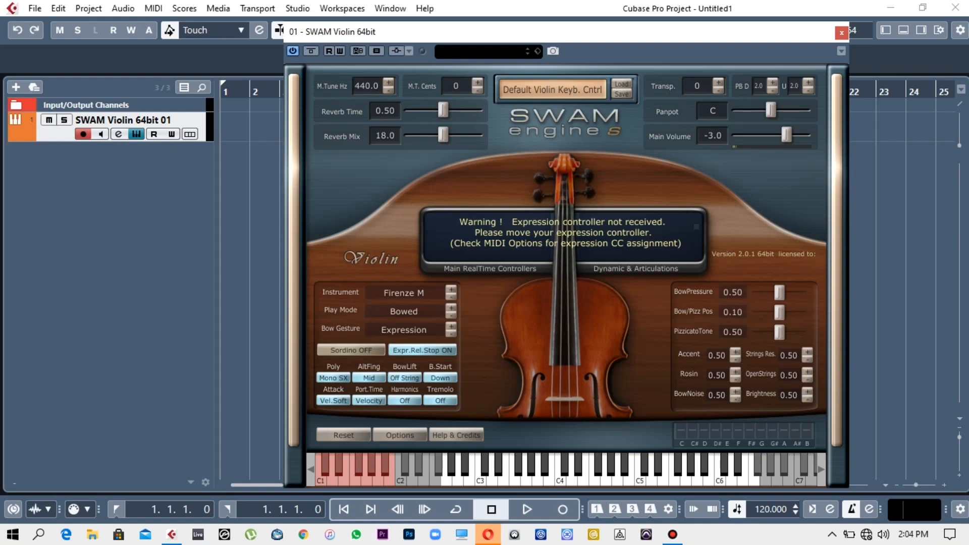
{"action": "left_click_drag", "start_coordinate": [560, 32], "coordinate": [551, 30]}
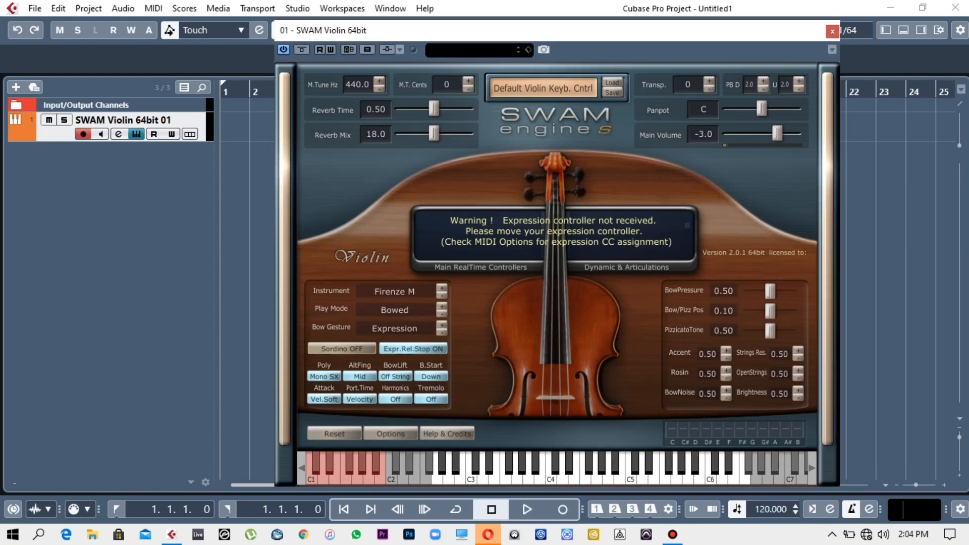
- Map the violin's Expression controller to CC 7 in the MIDI CC mapping options and return to the main view
{"action": "left_click", "coordinate": [390, 433]}
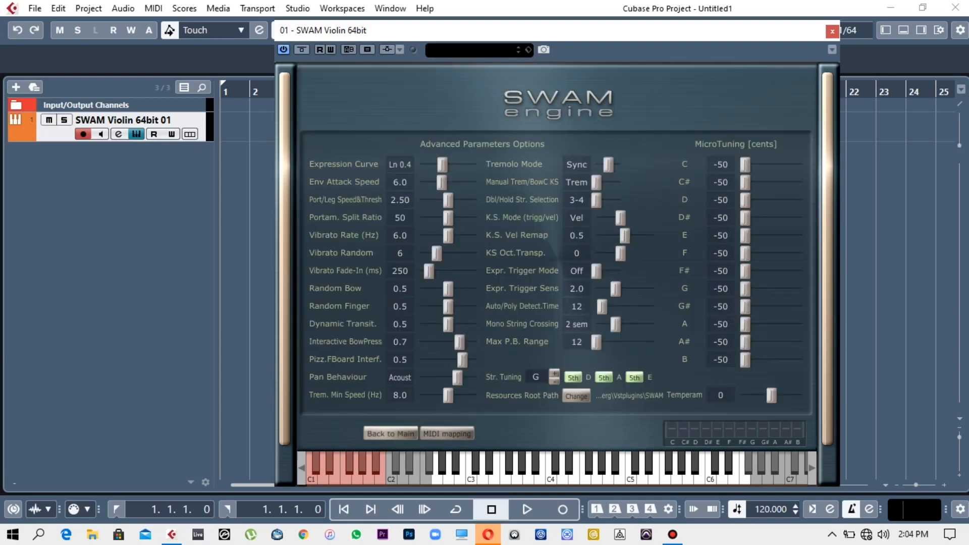
{"action": "left_click", "coordinate": [447, 433]}
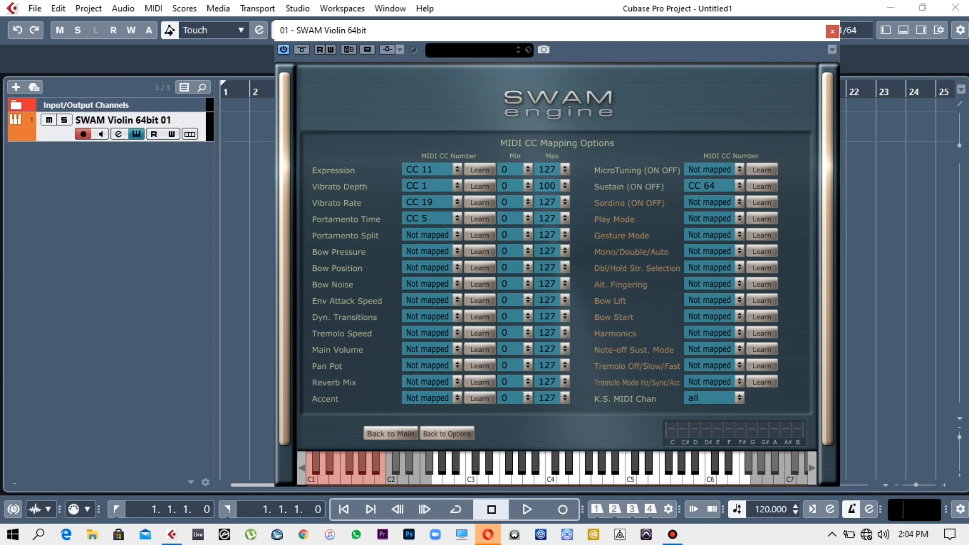
{"action": "left_click_drag", "start_coordinate": [560, 29], "coordinate": [554, 30]}
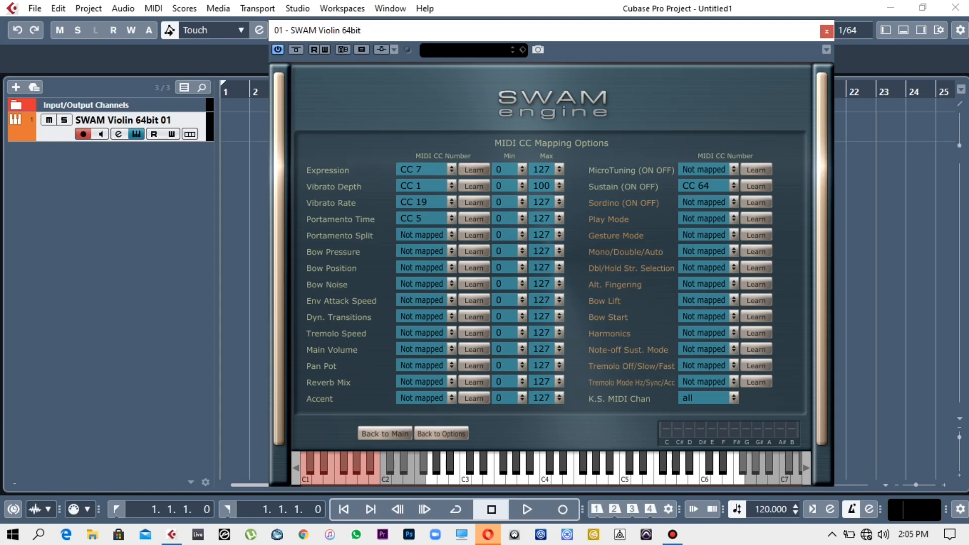
{"action": "left_click", "coordinate": [385, 434]}
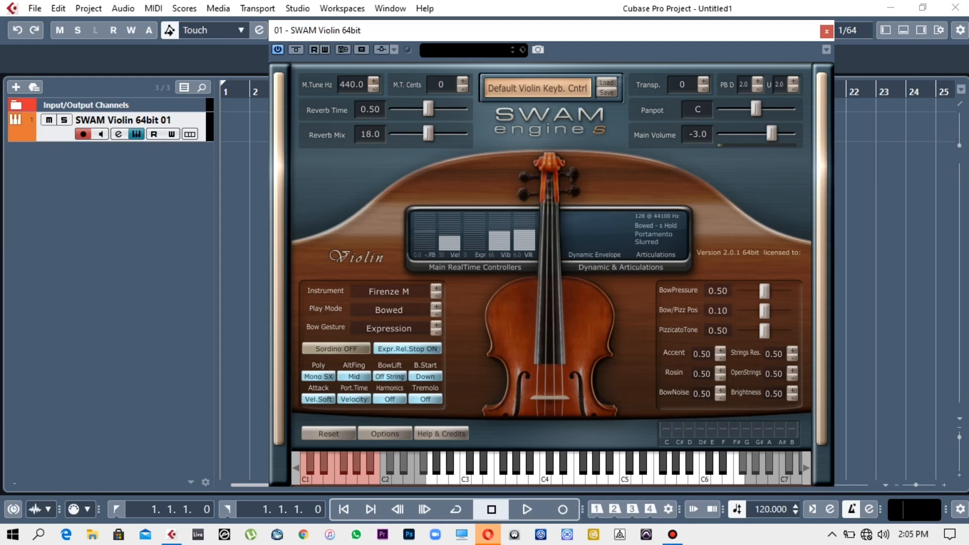
{"action": "left_click_drag", "start_coordinate": [537, 29], "coordinate": [532, 25]}
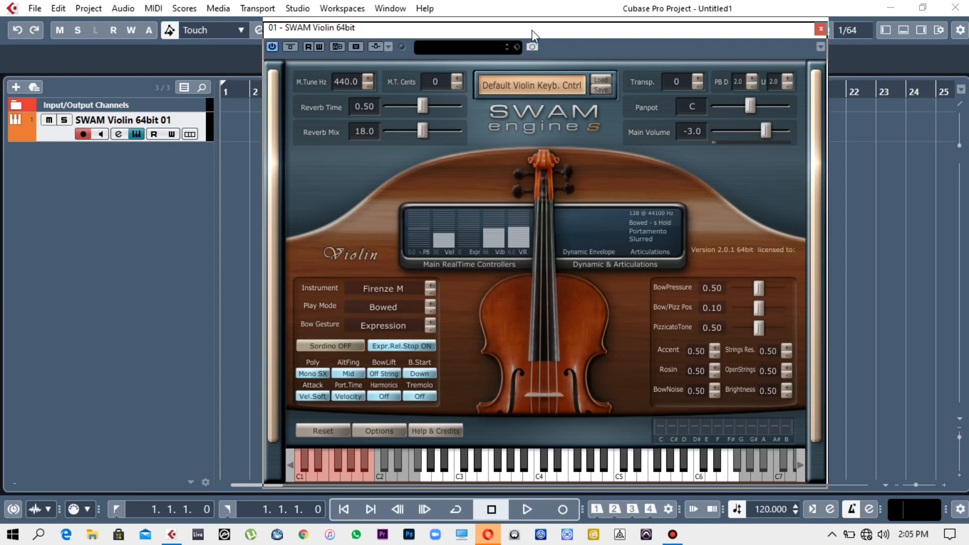
{"action": "left_click_drag", "start_coordinate": [532, 28], "coordinate": [531, 34]}
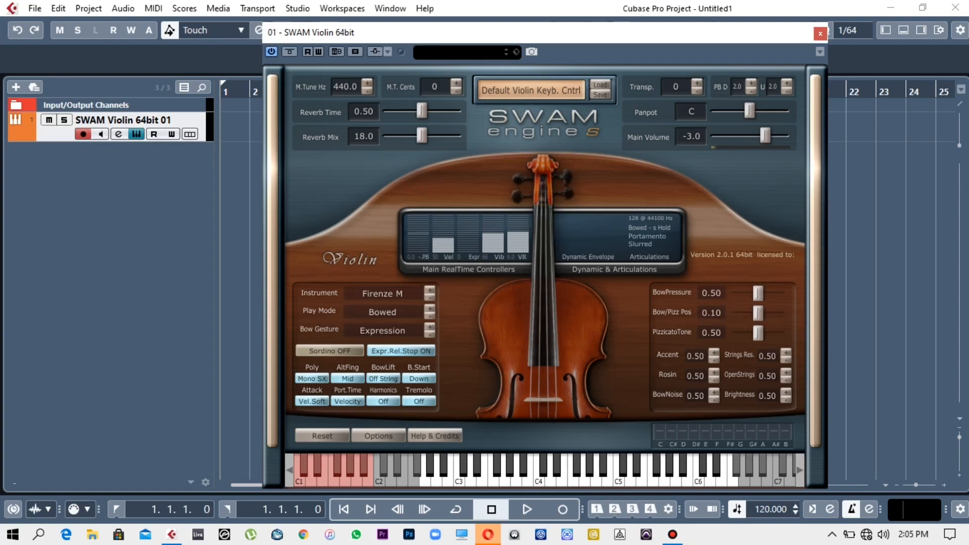
{"action": "left_click_drag", "start_coordinate": [553, 31], "coordinate": [557, 29]}
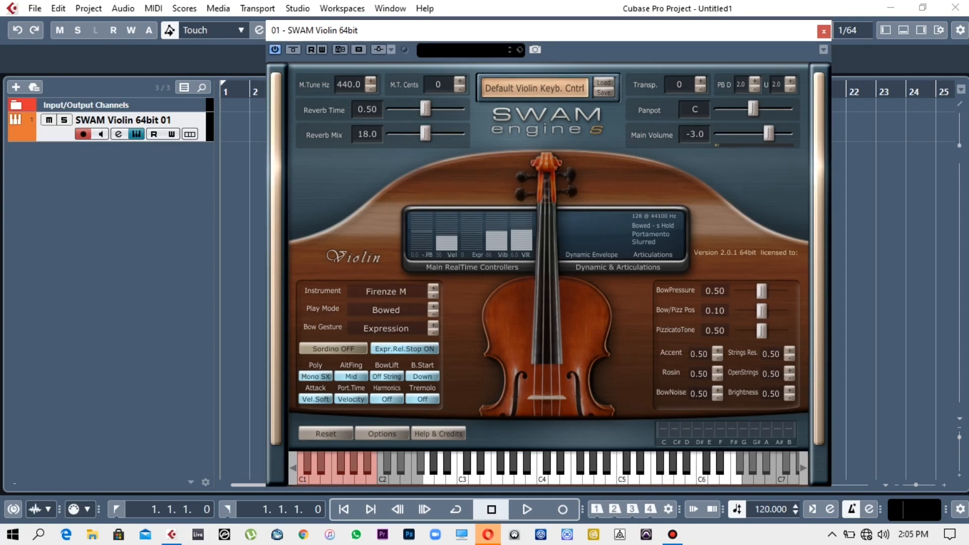
{"action": "left_click_drag", "start_coordinate": [383, 26], "coordinate": [408, 34]}
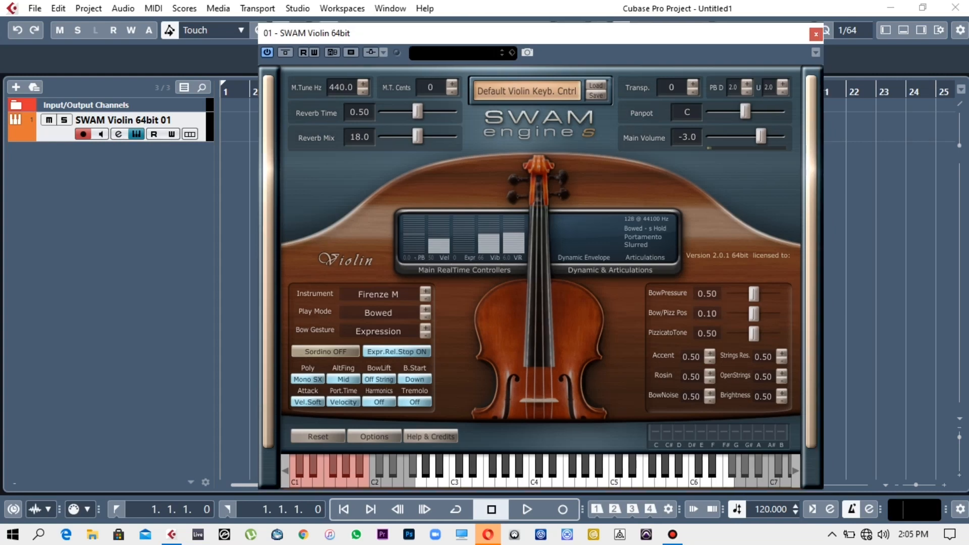
{"action": "left_click_drag", "start_coordinate": [581, 33], "coordinate": [584, 33]}
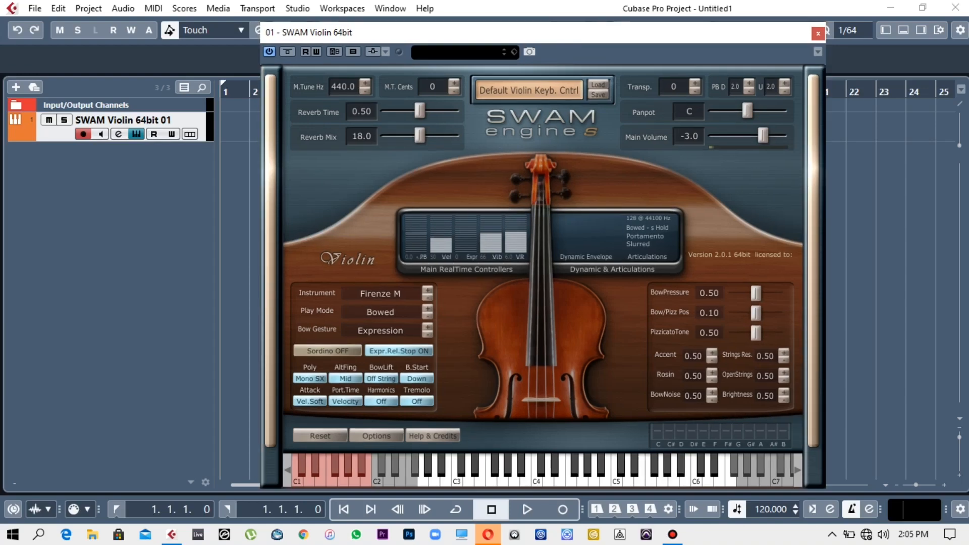